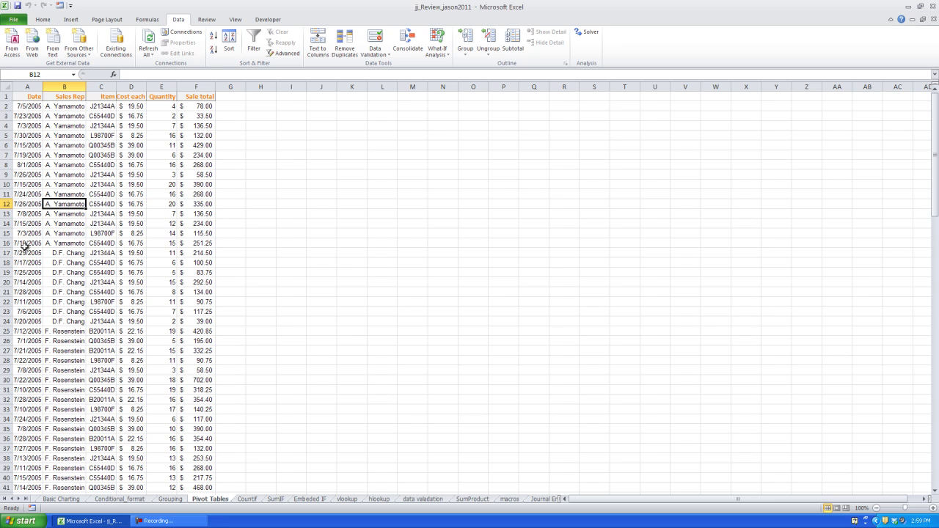
Examine the sales records from the header row down to the last entry and look at individual rows
scroll(37, 198, "down", 2)
scroll(37, 203, "down", 20)
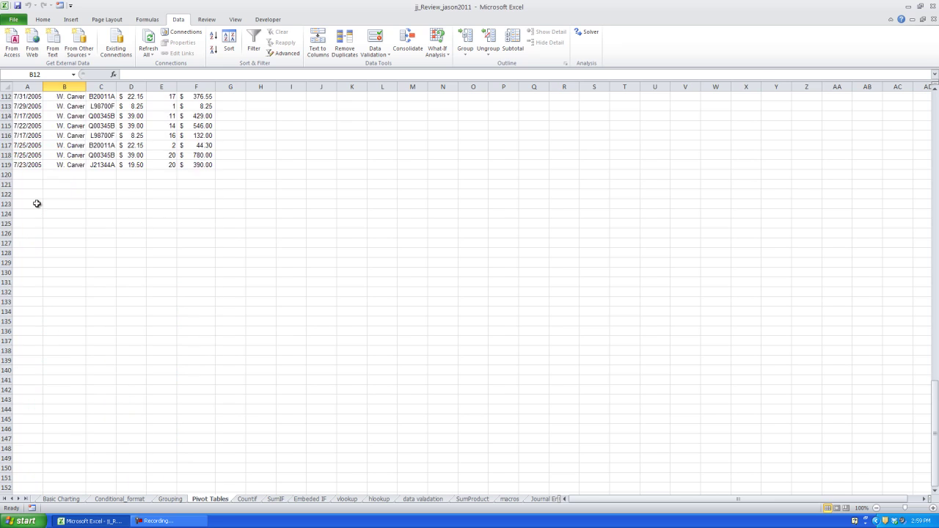
scroll(37, 204, "up", 20)
scroll(38, 203, "up", 8)
scroll(38, 204, "down", 5)
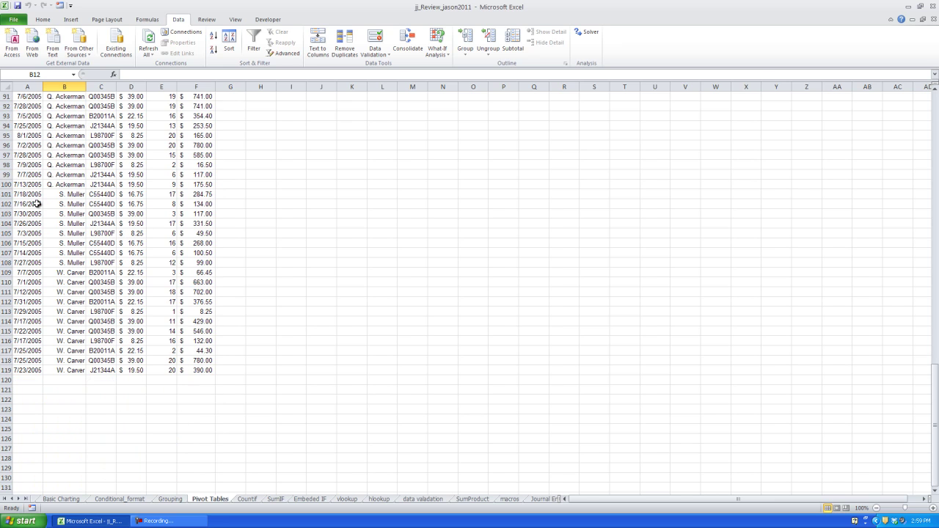
scroll(76, 242, "up", 20)
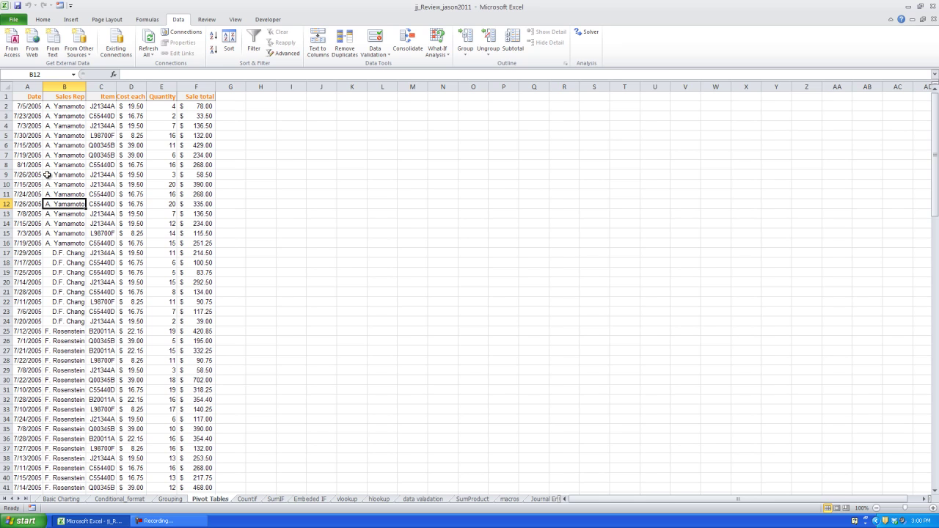
left_click(8, 109)
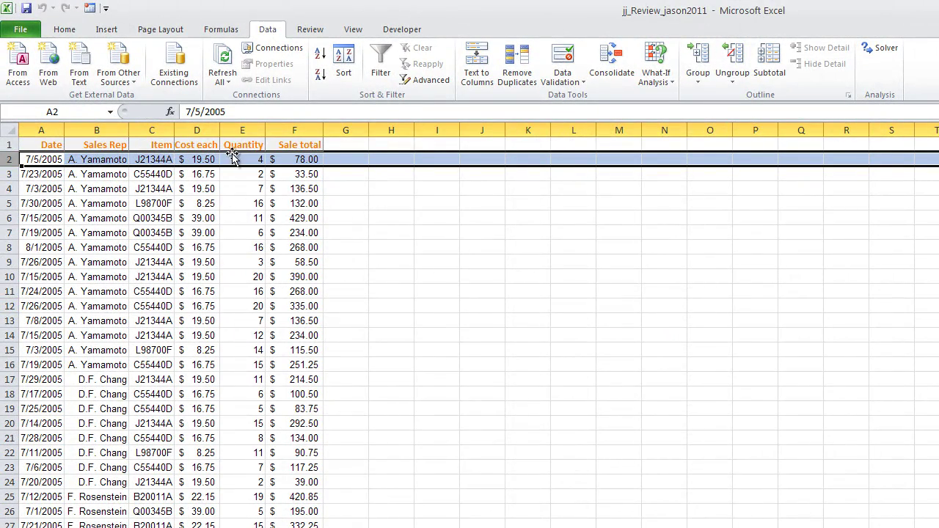
left_click(9, 173)
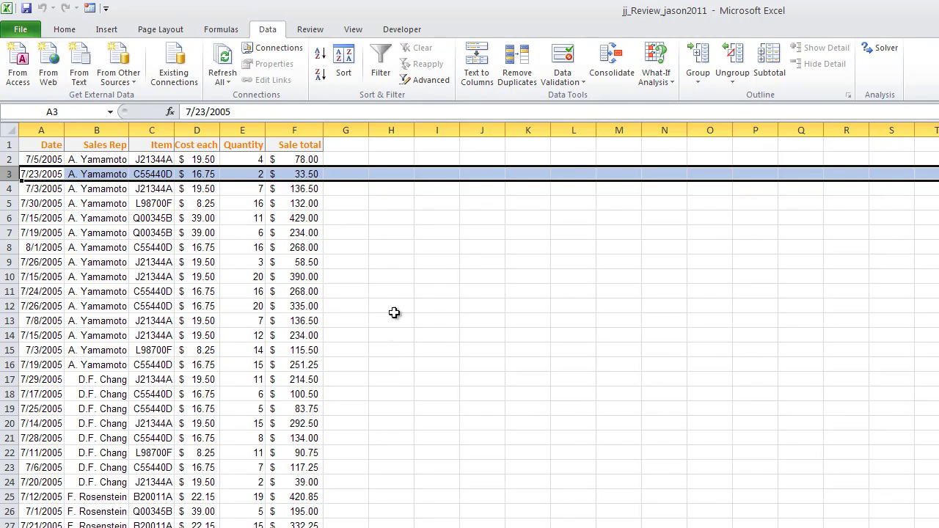
left_click(354, 329)
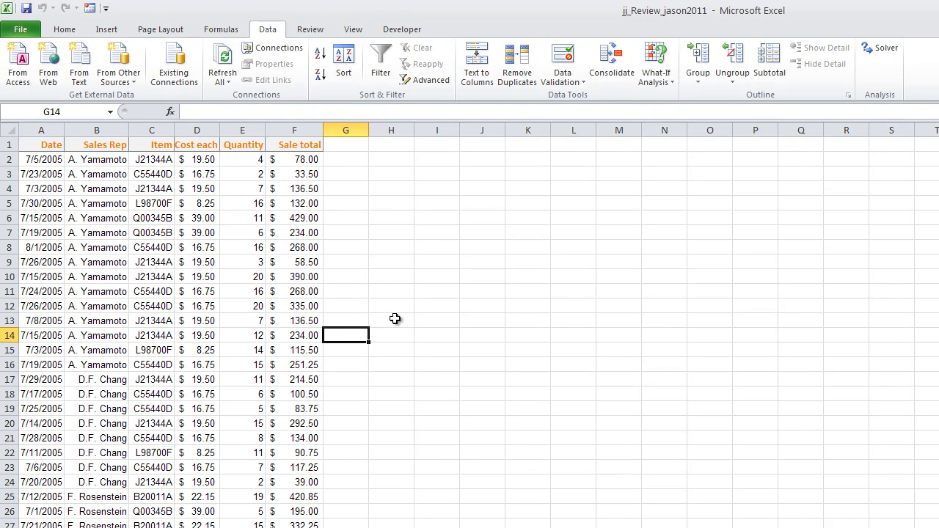
left_click(41, 147)
key("ctrl+shift+Right")
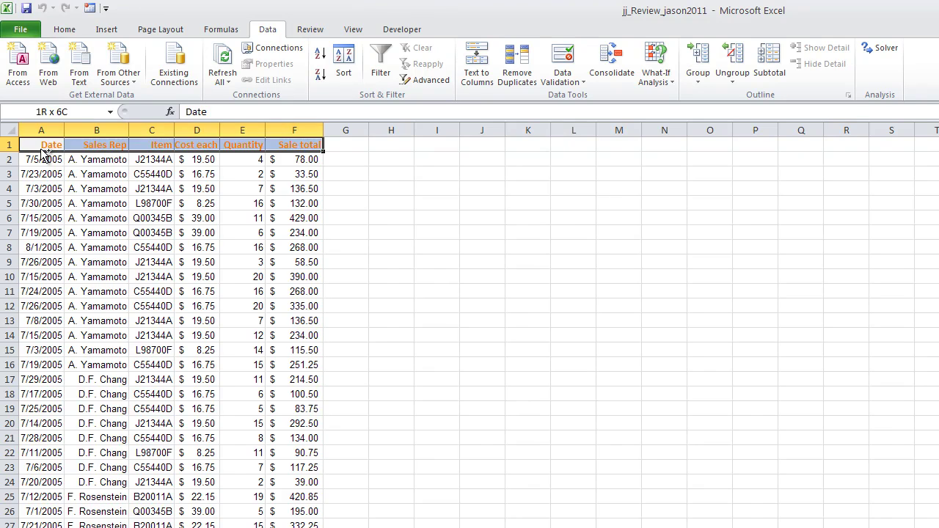
key("ctrl+shift+Down")
Create a PivotTable with a PivotChart on a new worksheet from the whole sales data range A1:F119
key("ctrl+Home")
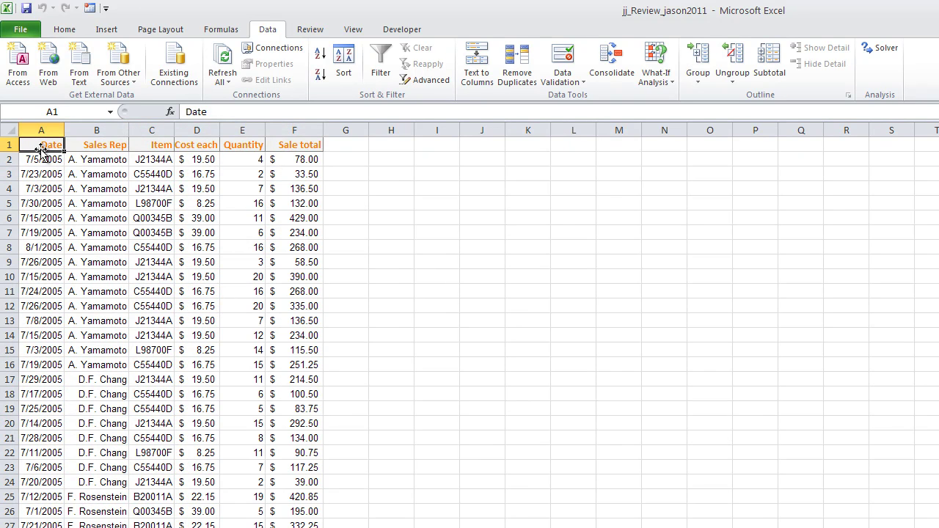
key("ctrl+shift+Right")
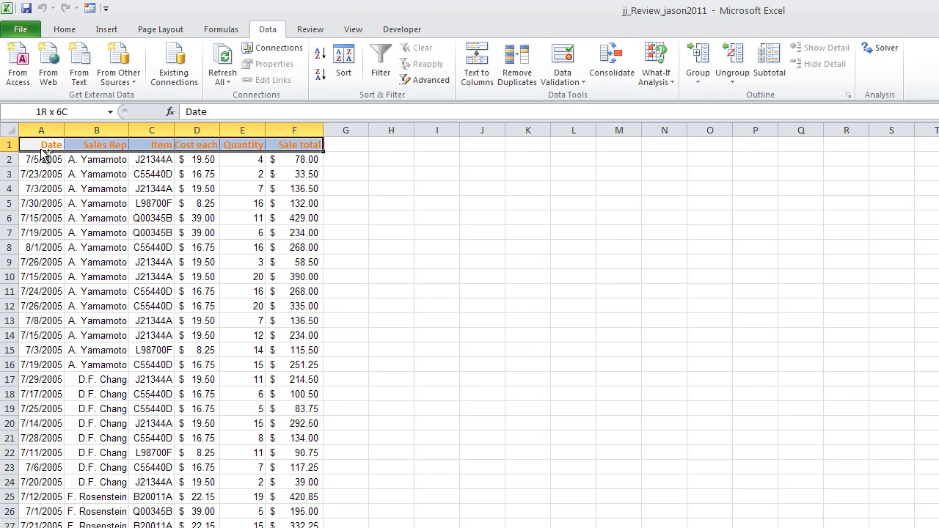
key("ctrl+shift+Down")
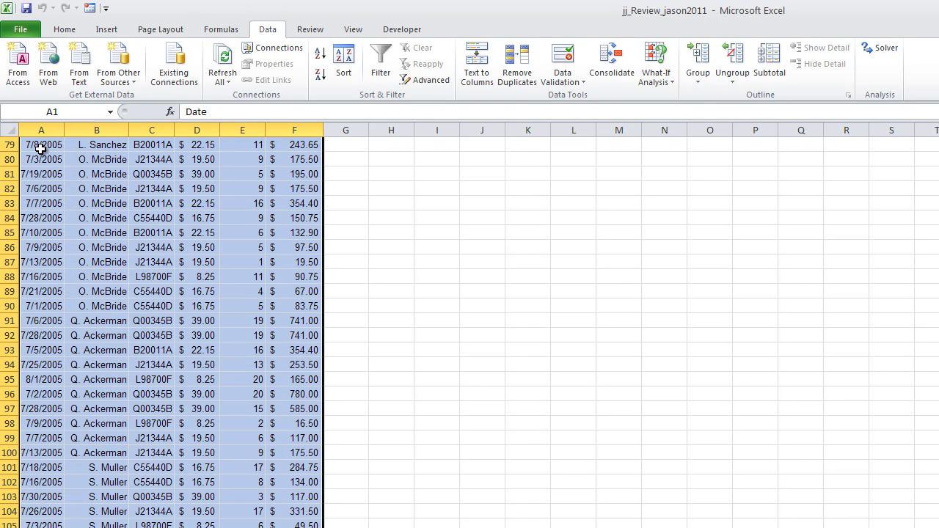
left_click(105, 28)
left_click(23, 80)
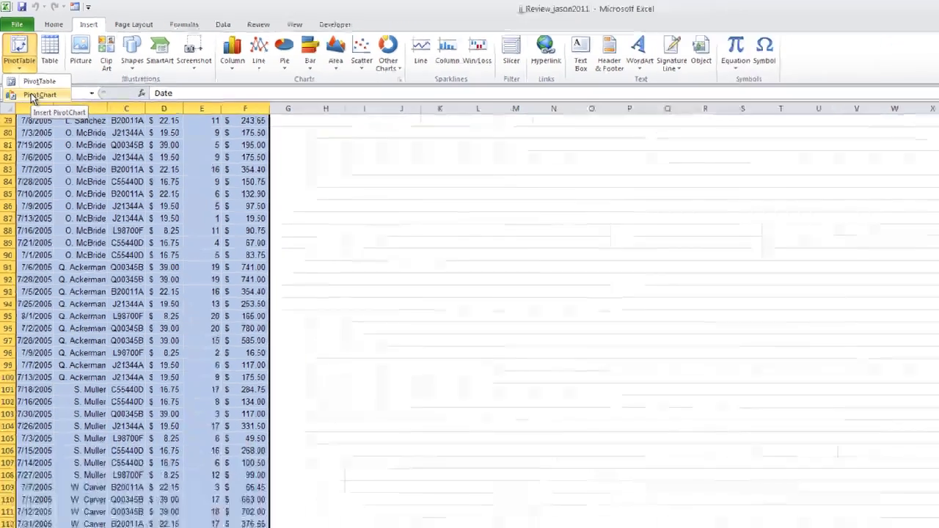
left_click(40, 116)
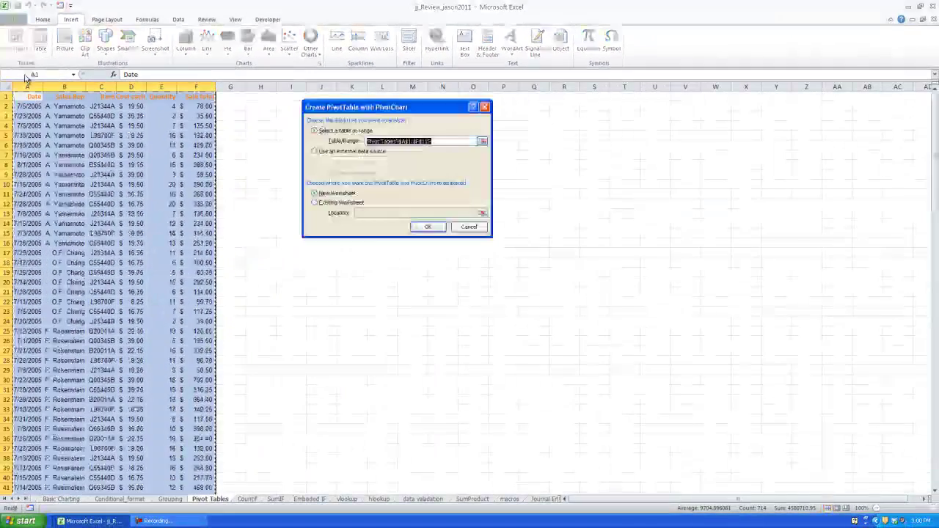
left_click(428, 227)
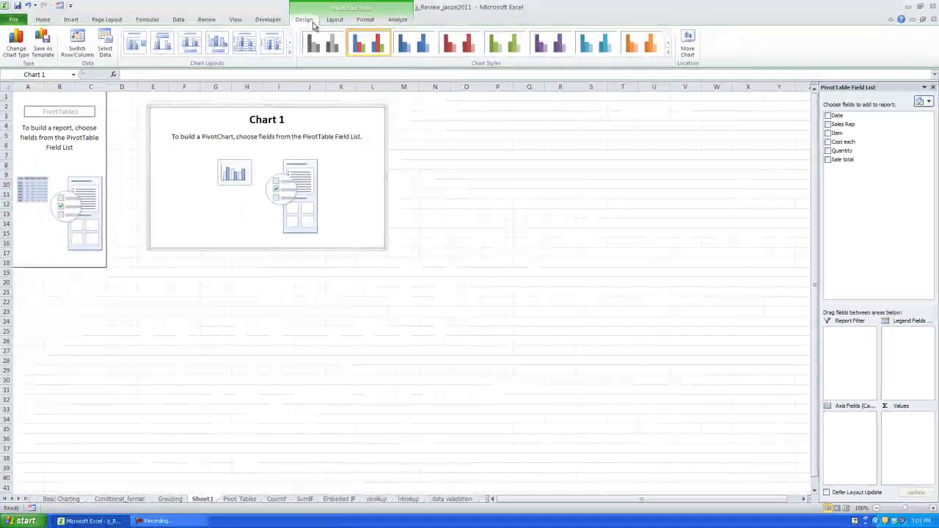
left_click(571, 257)
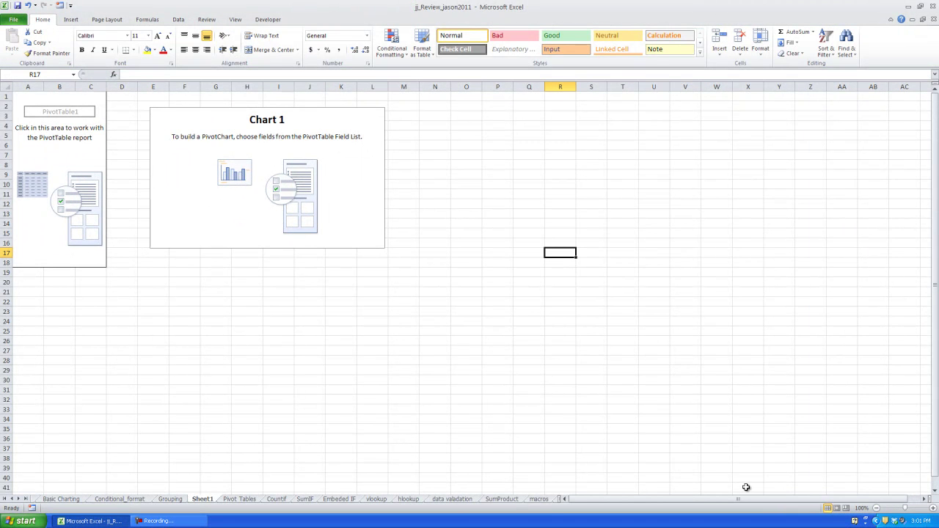
left_click(357, 218)
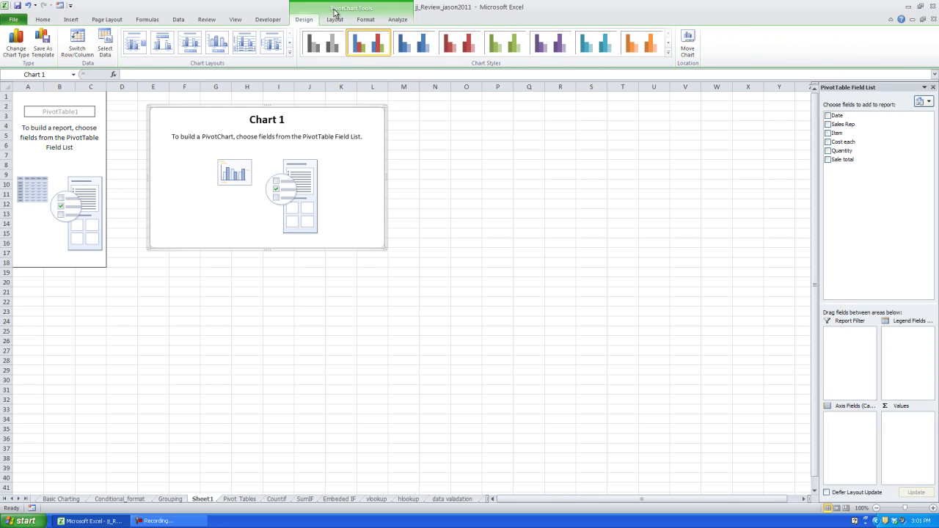
left_click(73, 98)
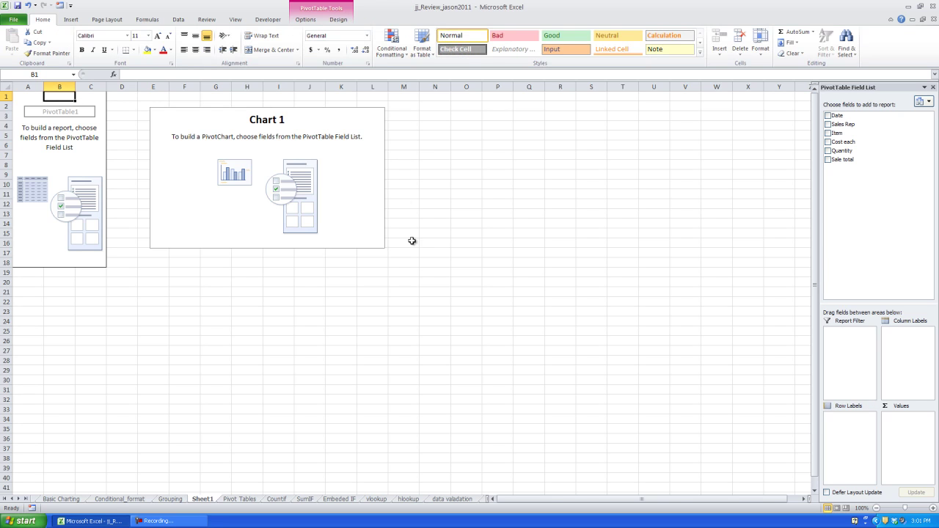
left_click(403, 289)
Move the empty PivotChart down to about row 30 and add the Date field as a report filter
left_click(355, 118)
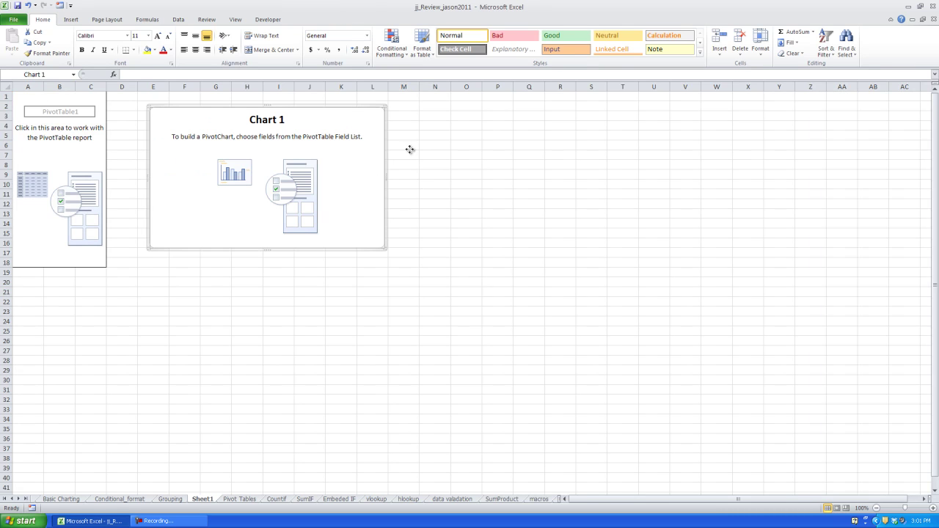
left_click_drag(399, 151, 363, 384)
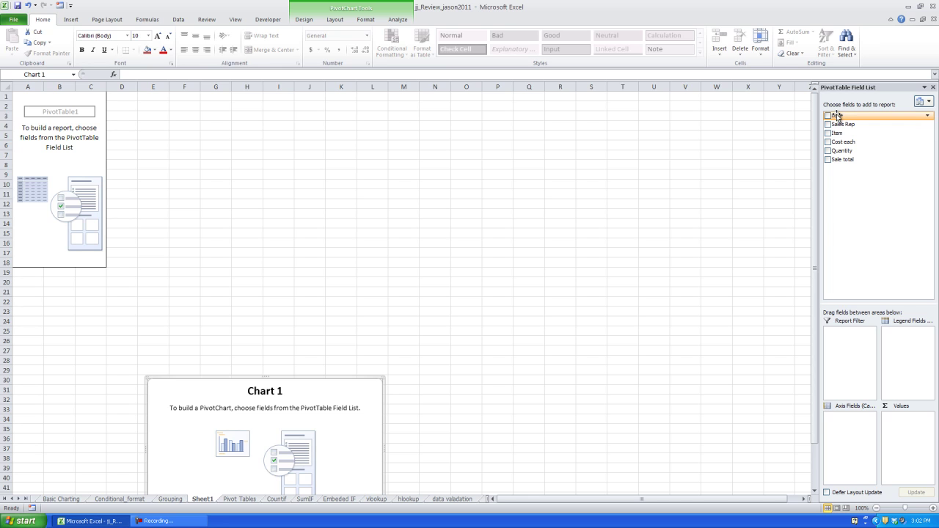
left_click_drag(838, 116, 857, 360)
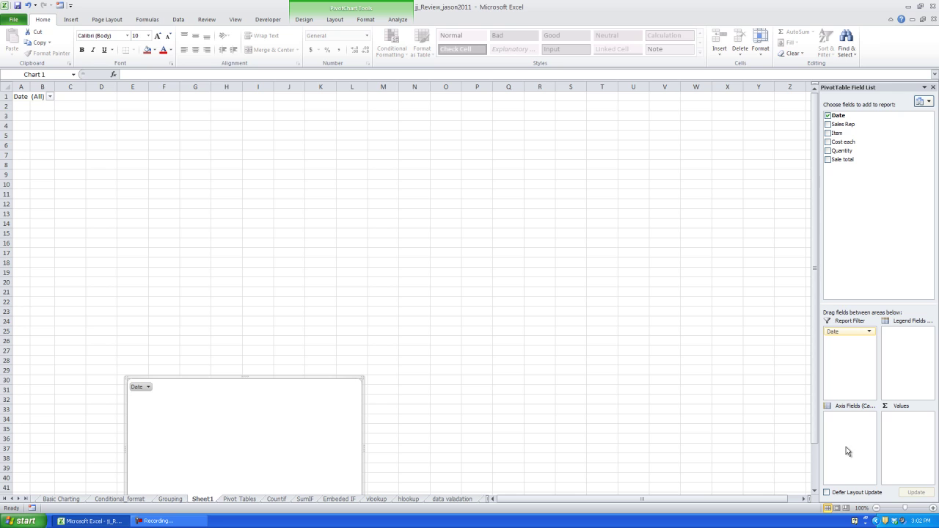
Set Sales Rep as the legend field with Sale total as the values, and move the chart up to about row 14
left_click_drag(843, 124, 840, 455)
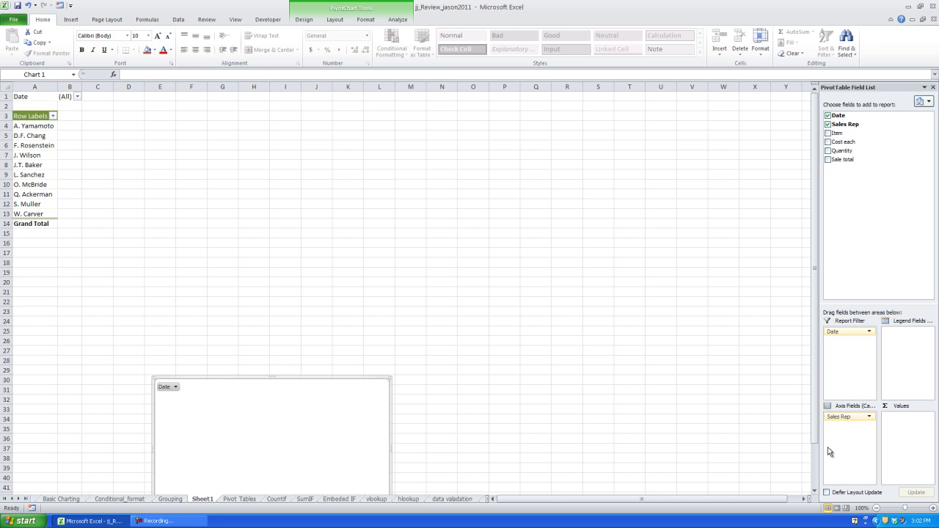
left_click_drag(833, 419, 904, 381)
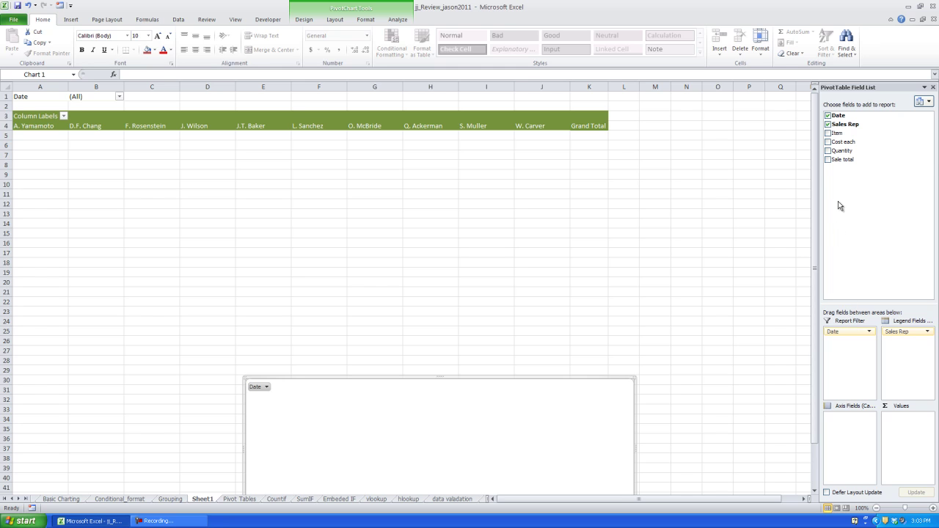
left_click_drag(835, 159, 898, 429)
left_click_drag(438, 394, 375, 236)
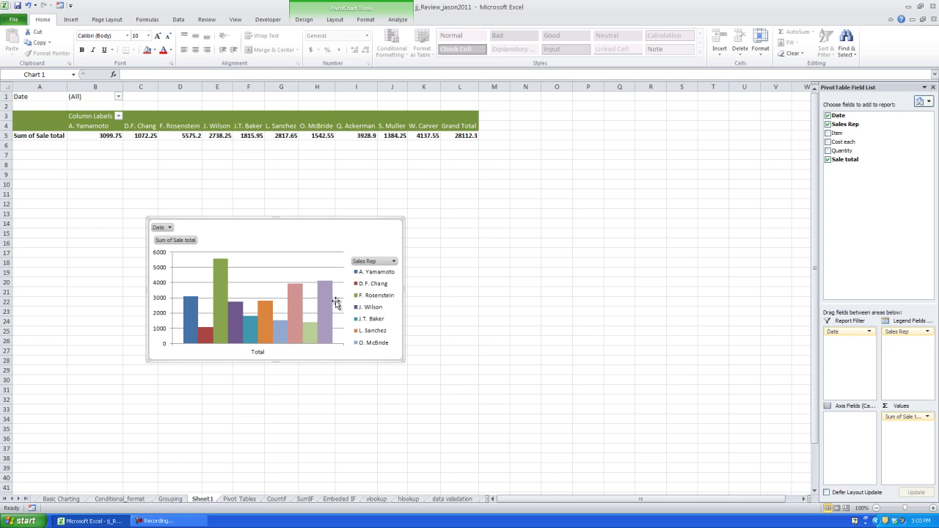
Inspect the dates offered by the Date filter in both the chart and the table, leaving the selection at All
left_click(168, 228)
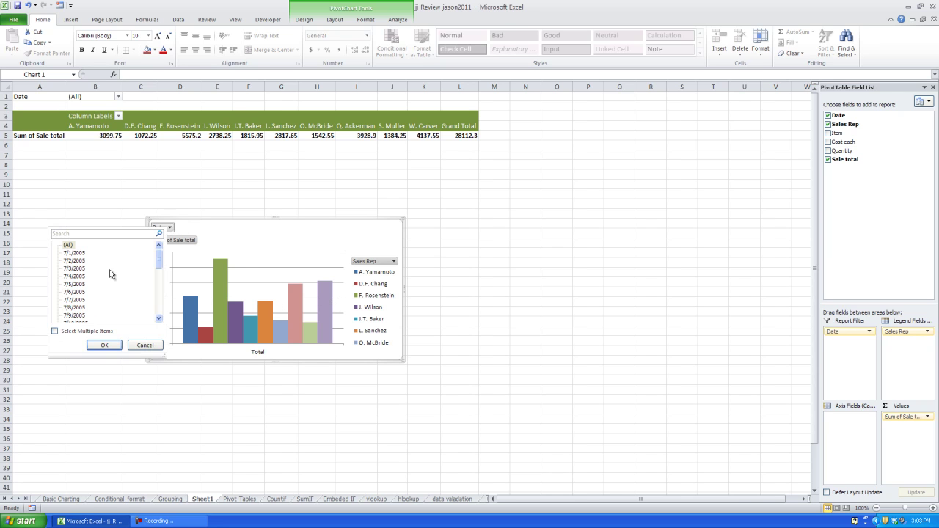
left_click(119, 96)
left_click(119, 96)
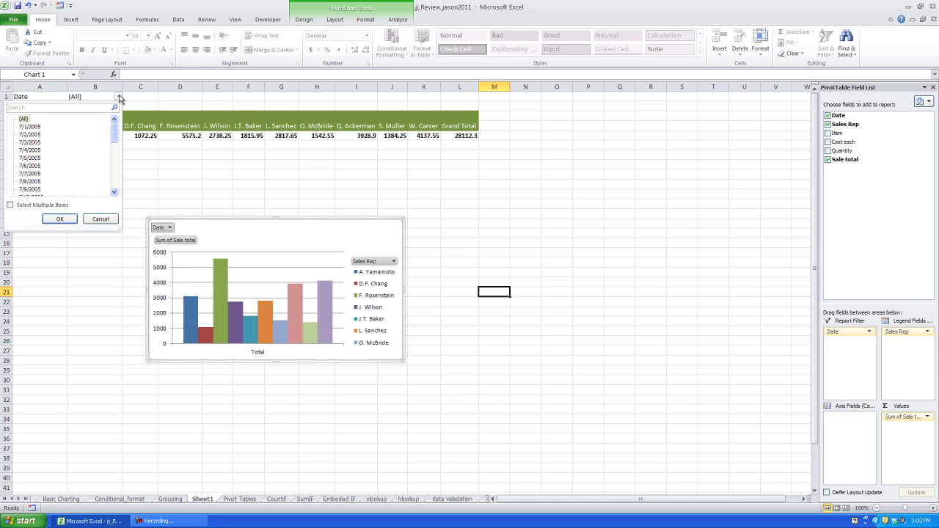
left_click(119, 96)
left_click(366, 233)
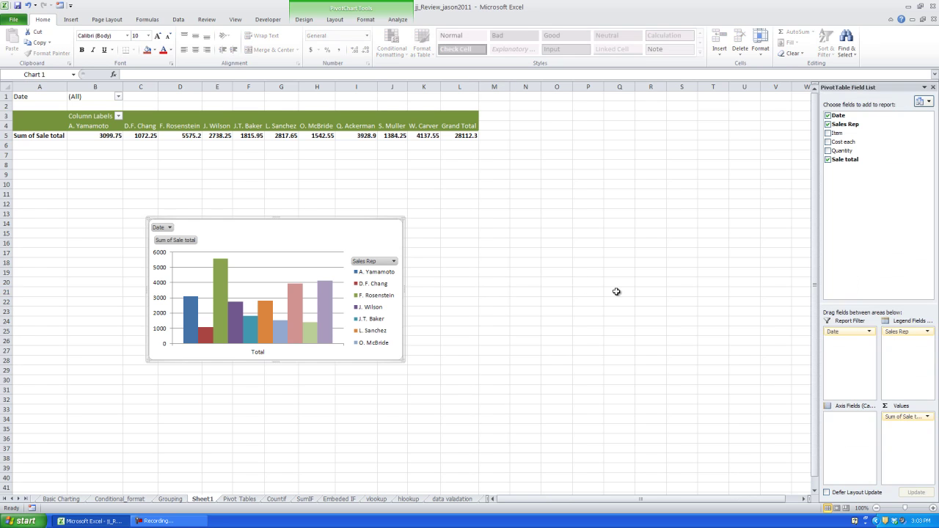
Change Sales Rep from a legend field to an axis field and move the chart below the table to row 17
left_click_drag(910, 334, 854, 424)
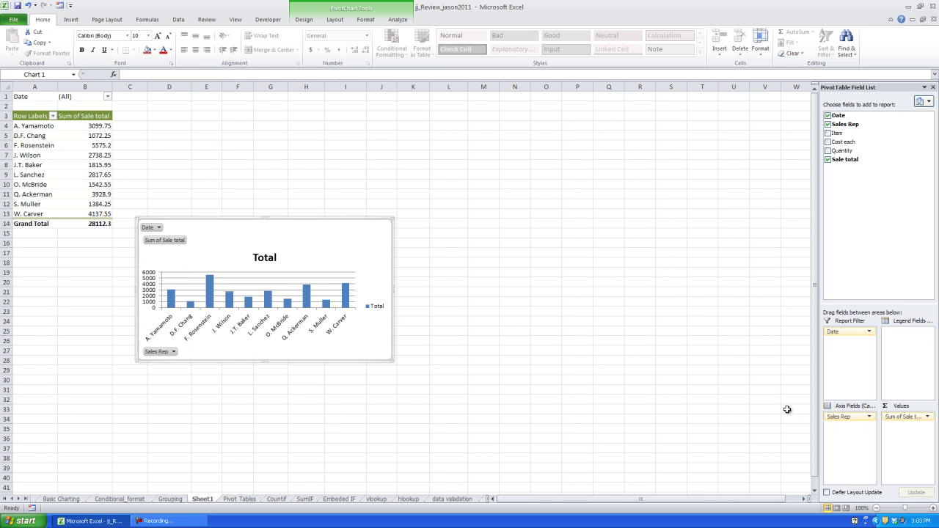
left_click_drag(327, 244, 280, 276)
Apply the Accounting number format to the sales reps' totals in B4:B13
left_click_drag(97, 123, 104, 217)
left_click(311, 49)
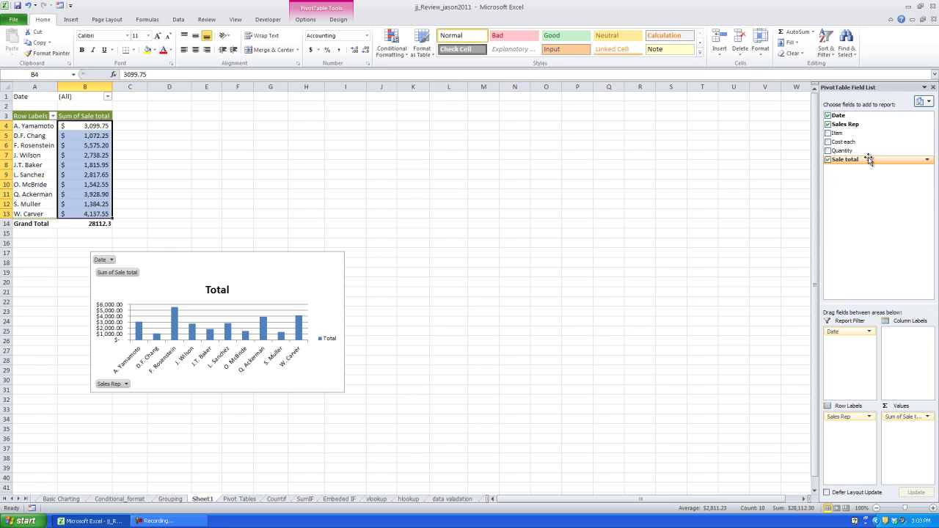
left_click(108, 96)
left_click(108, 99)
Try Sales Rep as a second report filter, look through its list, and return the field to the row labels
left_click_drag(845, 124, 879, 371)
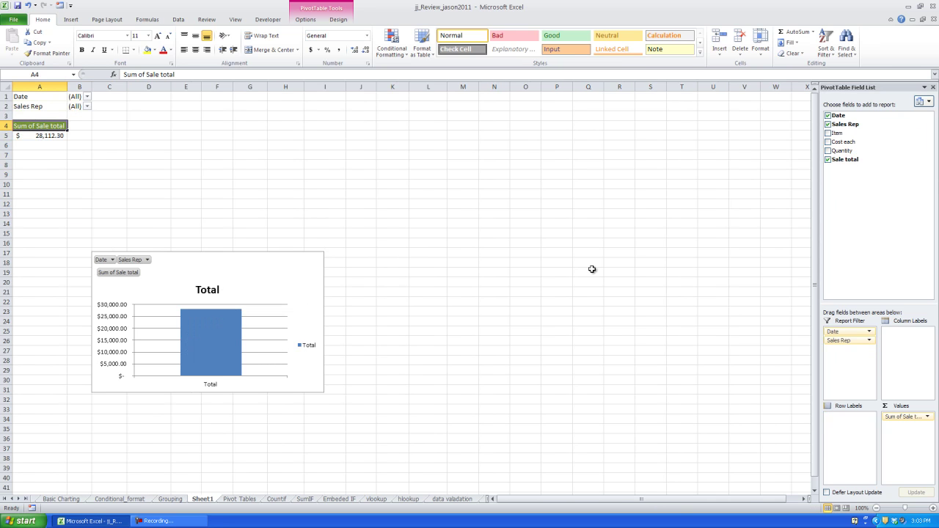
left_click(87, 107)
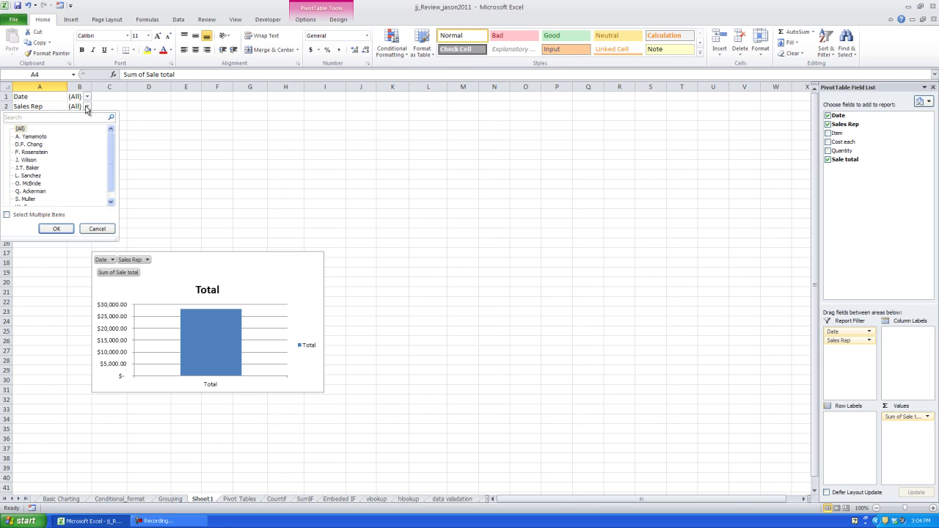
left_click_drag(111, 168, 40, 121)
left_click(55, 228)
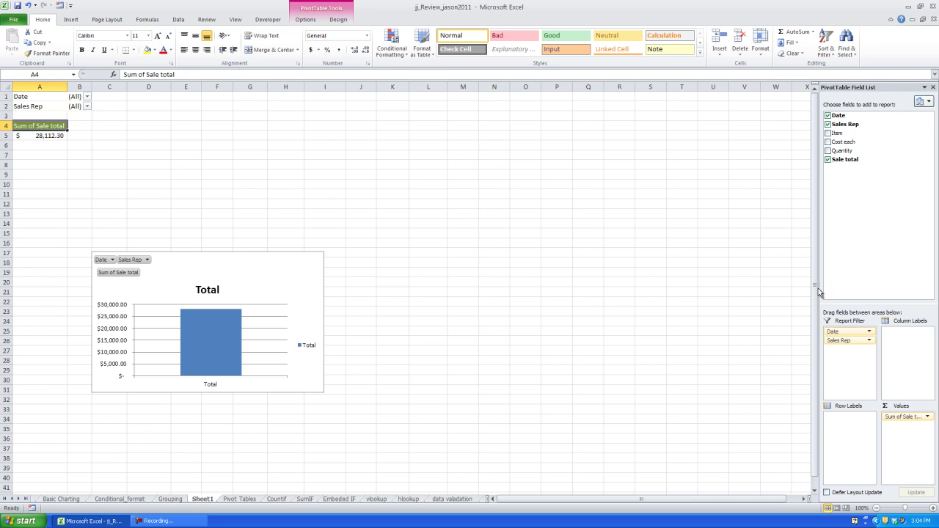
left_click_drag(844, 124, 855, 422)
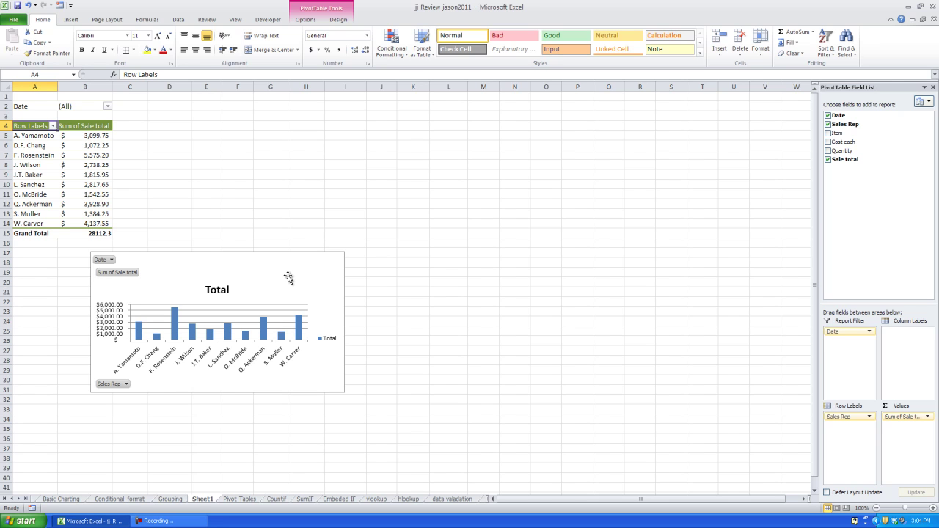
Filter the row labels to show only the second, fourth and sixth sales reps in the list
left_click(53, 127)
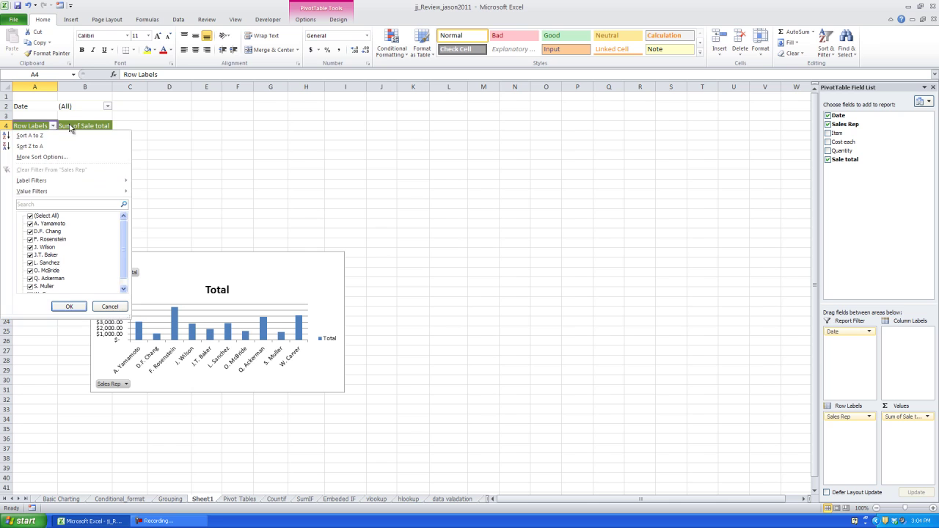
left_click(30, 217)
left_click(30, 231)
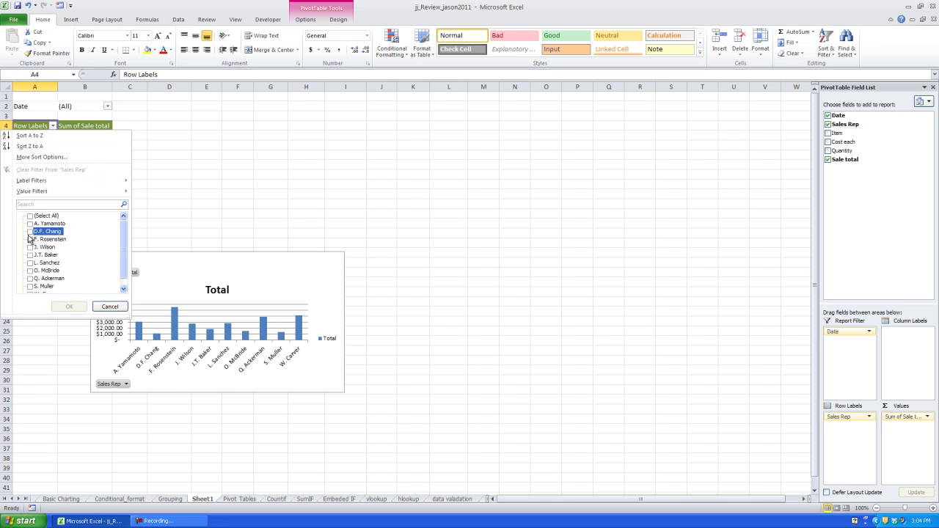
left_click(30, 247)
left_click(30, 262)
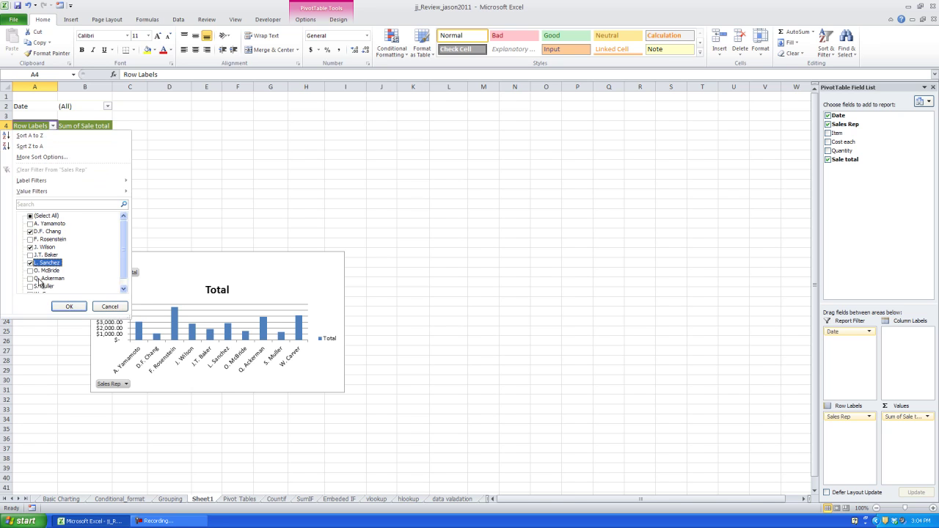
left_click(69, 307)
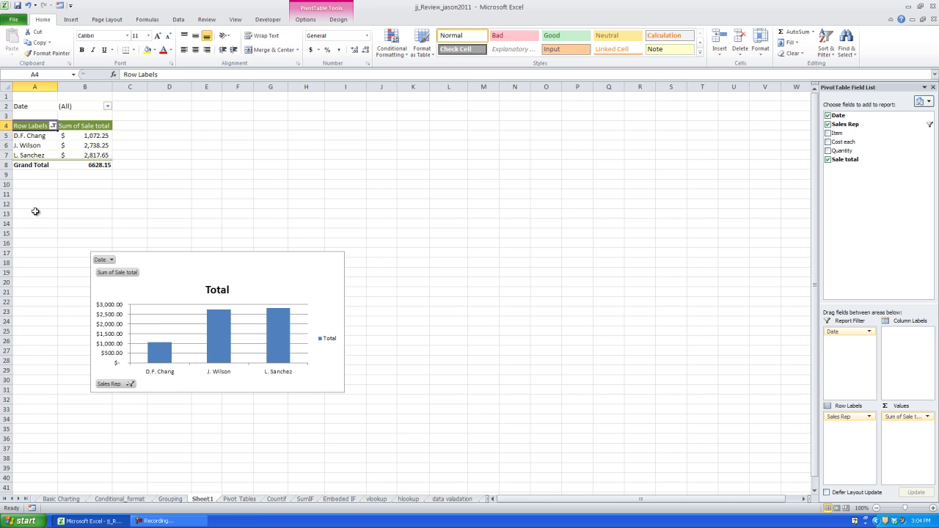
Check the source data on the Pivot Tables sheet, and clear the Sales Rep filter from the PivotTable on Sheet1
left_click(240, 499)
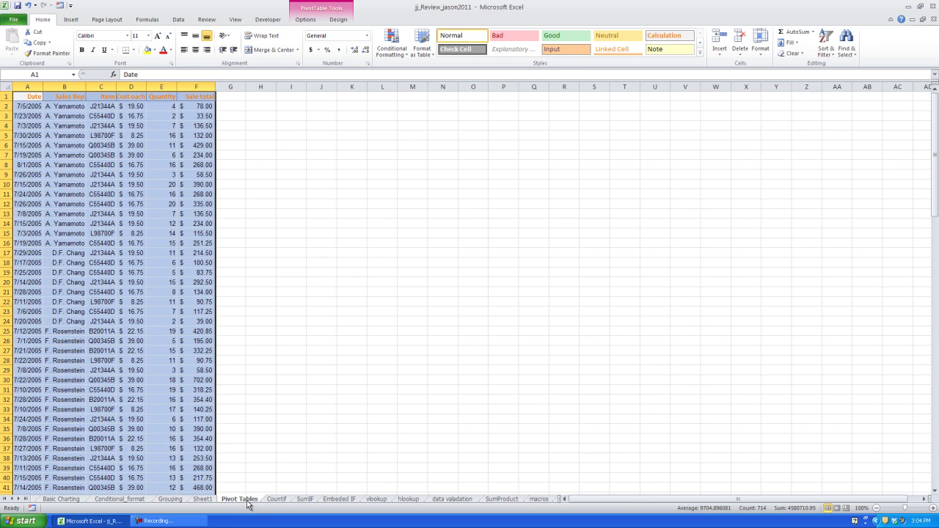
left_click(209, 500)
left_click(52, 125)
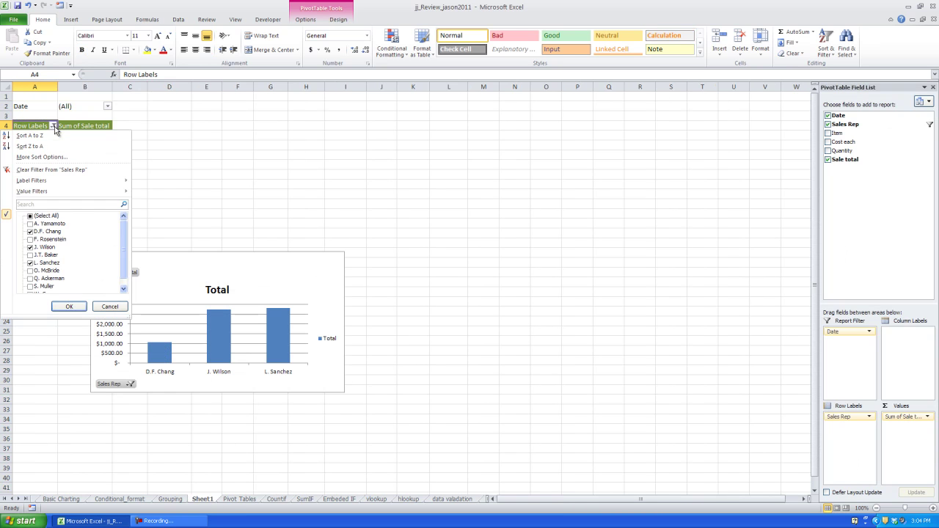
left_click(44, 172)
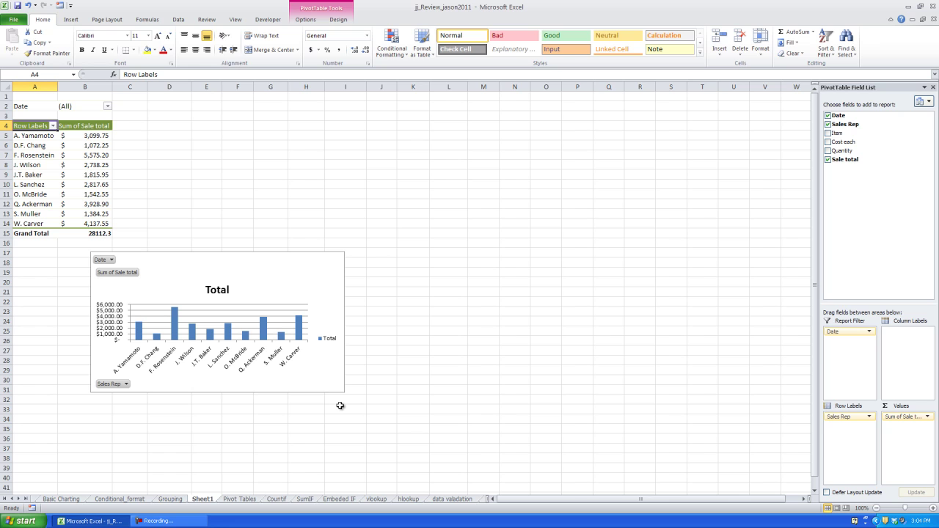
Compare the chart's columns with the source rows on the Pivot Tables sheet and return to Sheet1
left_click(177, 323)
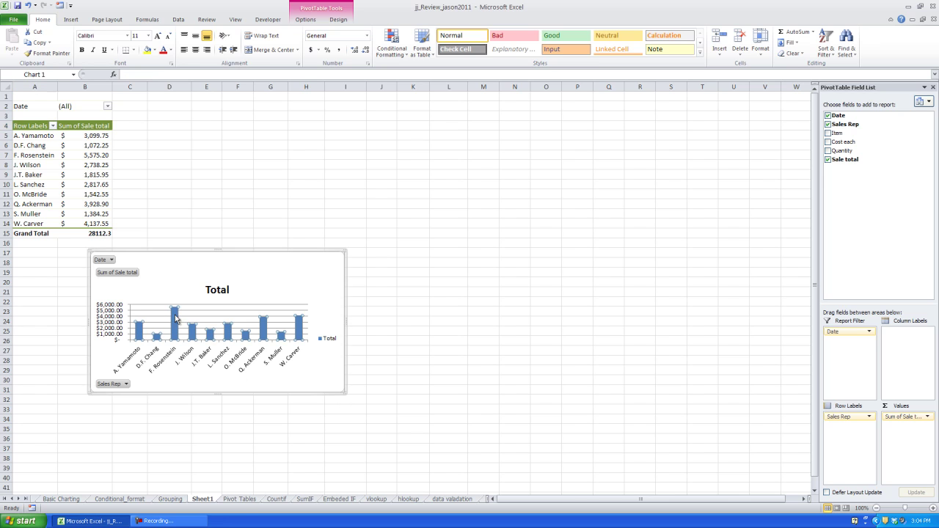
left_click(241, 500)
left_click(304, 421)
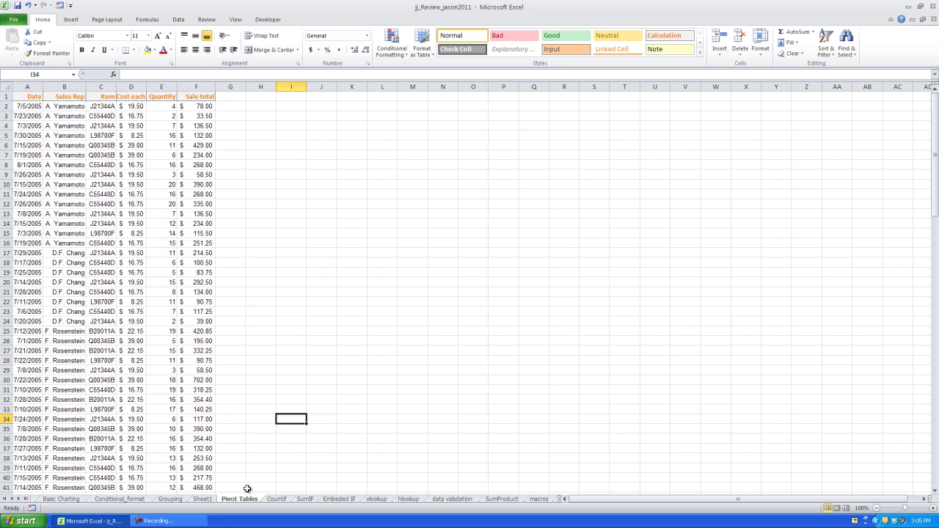
left_click(209, 499)
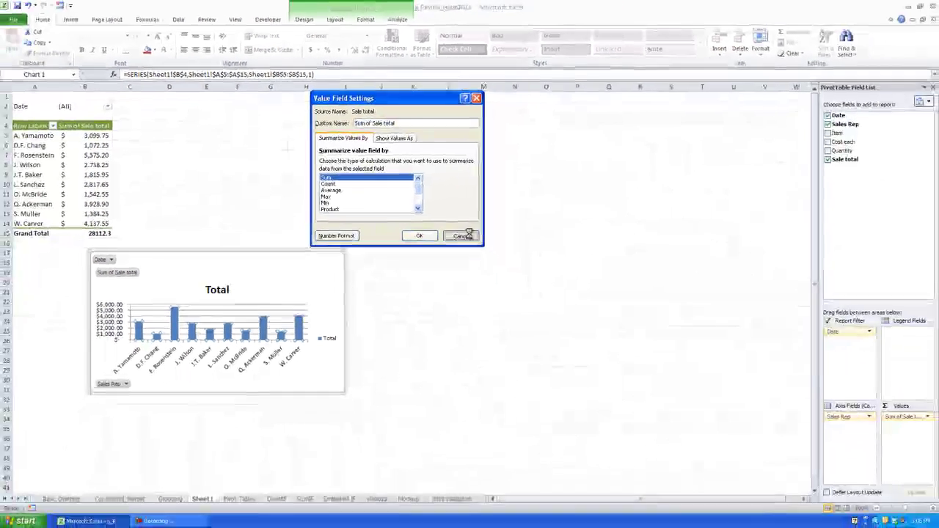
Summarize the Sale total value field by Average instead of Sum
left_click(496, 357)
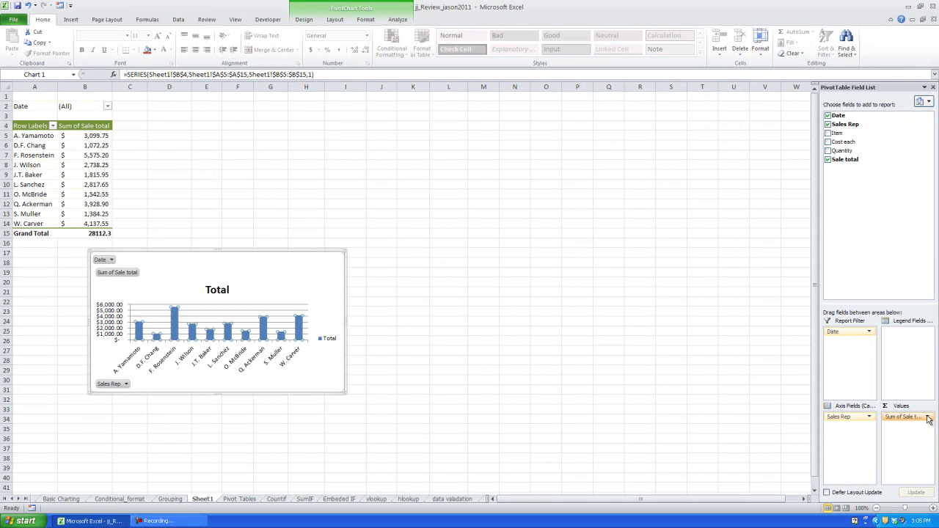
left_click(928, 418)
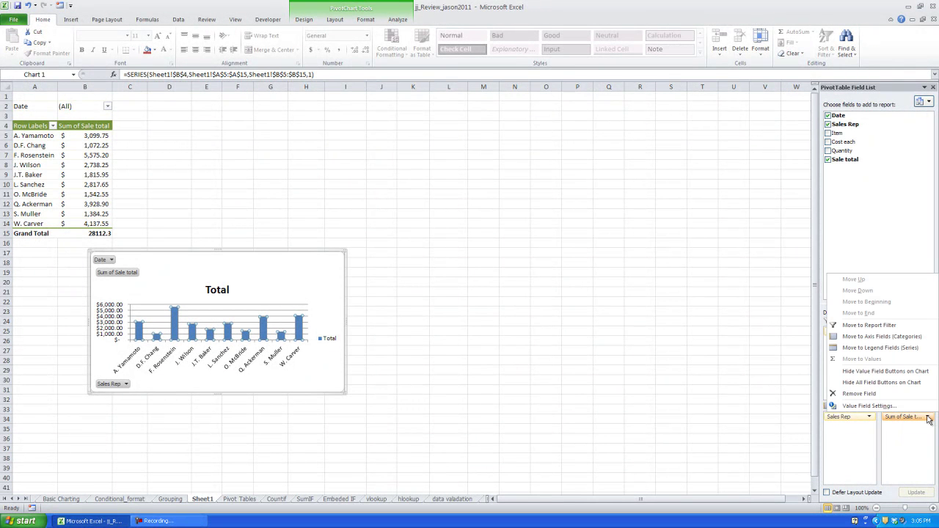
left_click(851, 407)
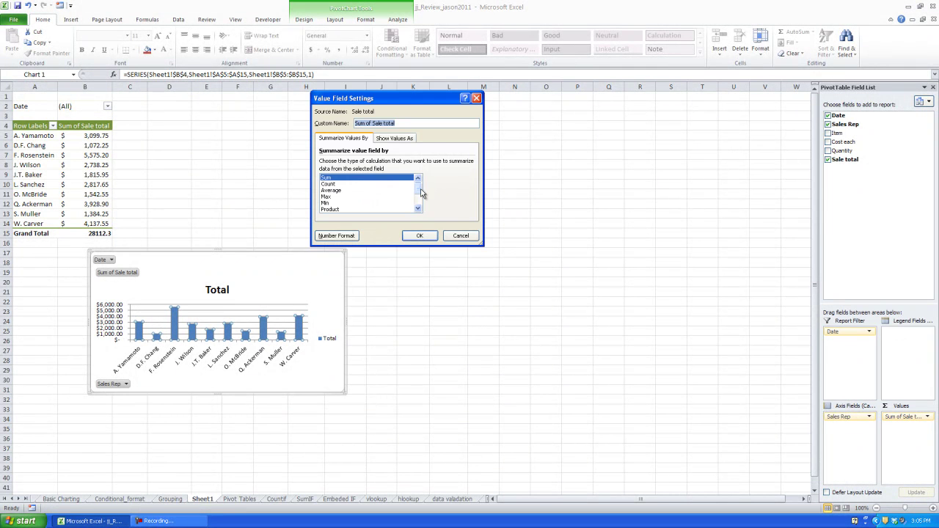
mouse_move(419, 190)
left_mouse_down()
mouse_move(418, 209)
mouse_move(418, 185)
left_mouse_up()
left_click(356, 190)
left_click(430, 235)
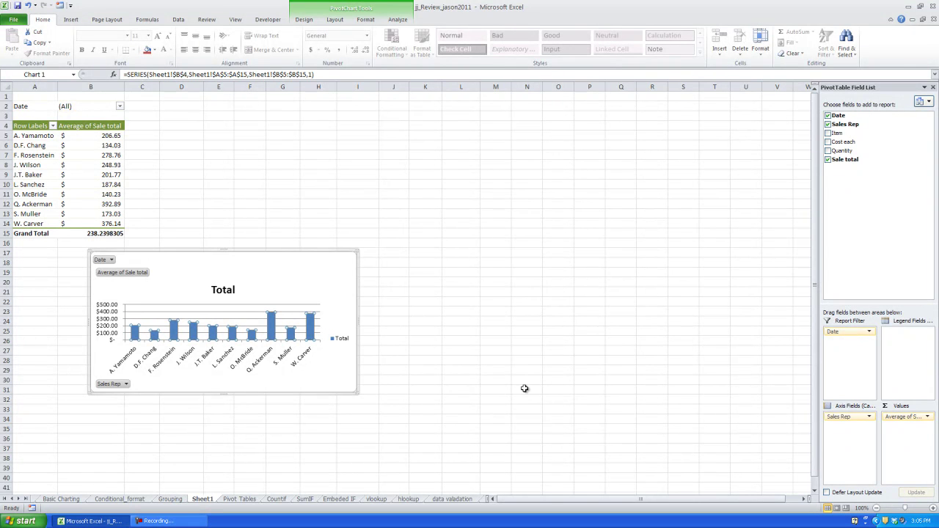
Change the Sale total value field's summary calculation to Count
left_click(917, 417)
left_click(899, 416)
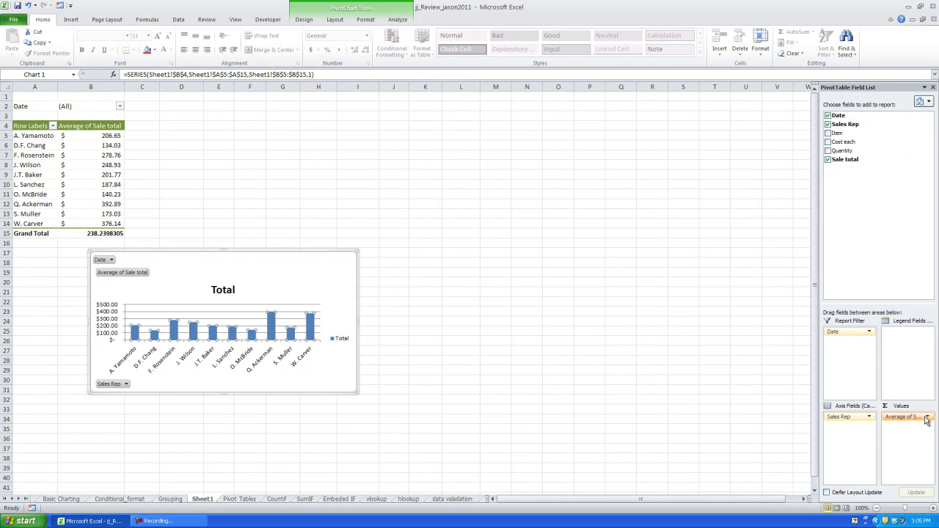
left_click(927, 417)
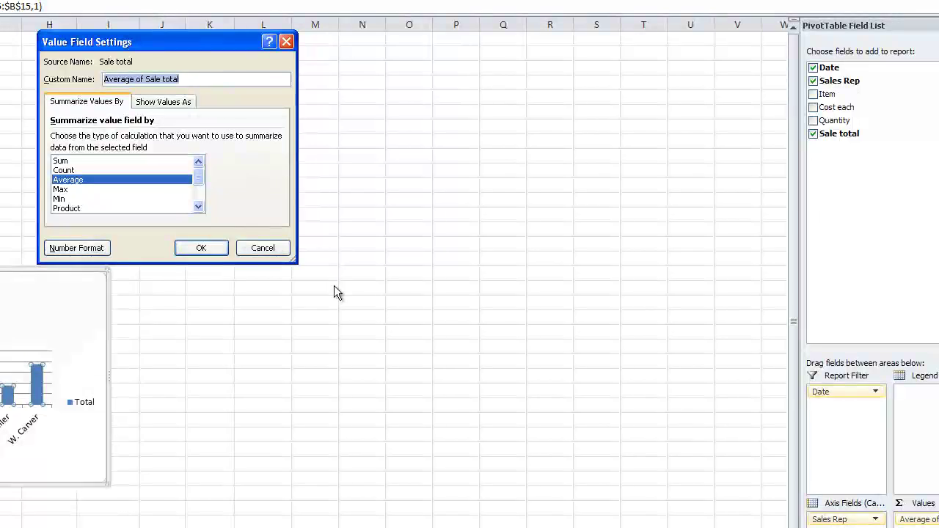
left_click(92, 170)
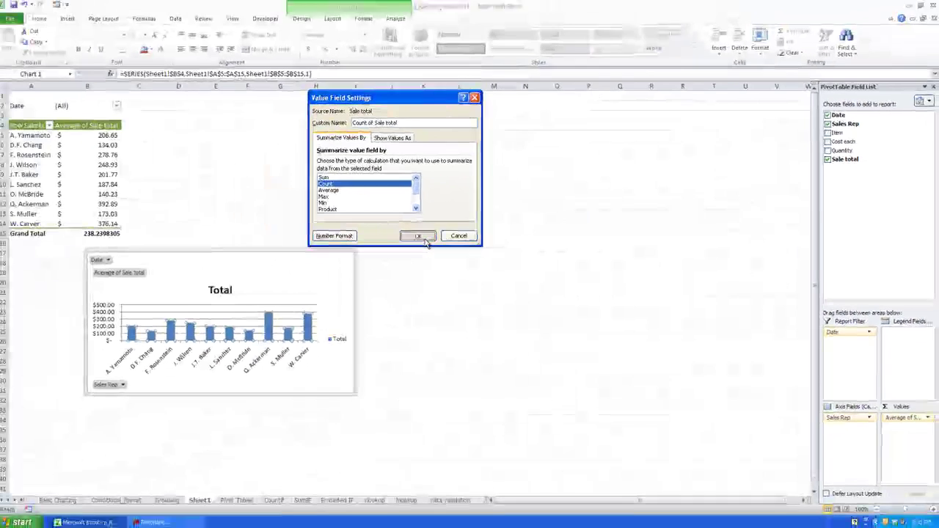
left_click(278, 246)
Apply the General number format to the sales reps' counts in B5:B14
left_click_drag(86, 137, 97, 221)
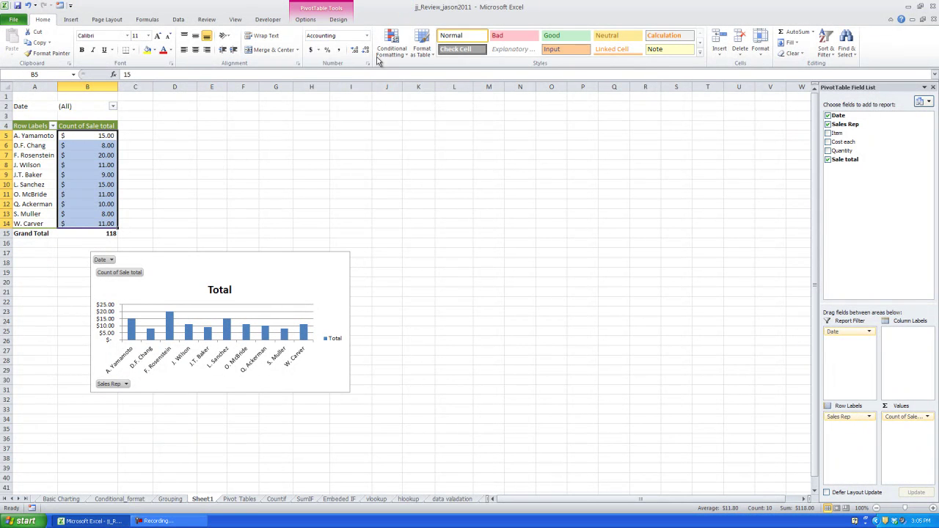
left_click(367, 35)
left_click(341, 47)
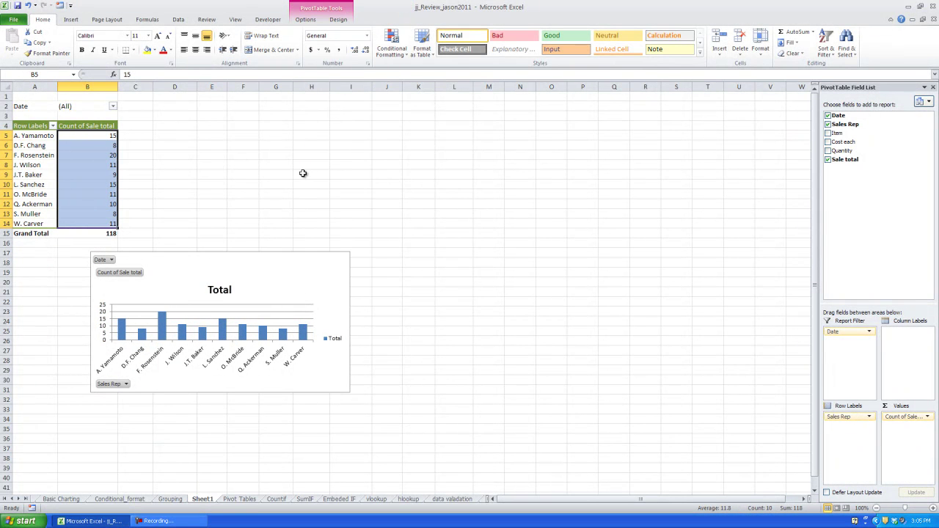
Examine the Show Values As calculation options for the Sale total value field and keep No Calculation
left_click(926, 417)
left_click(902, 416)
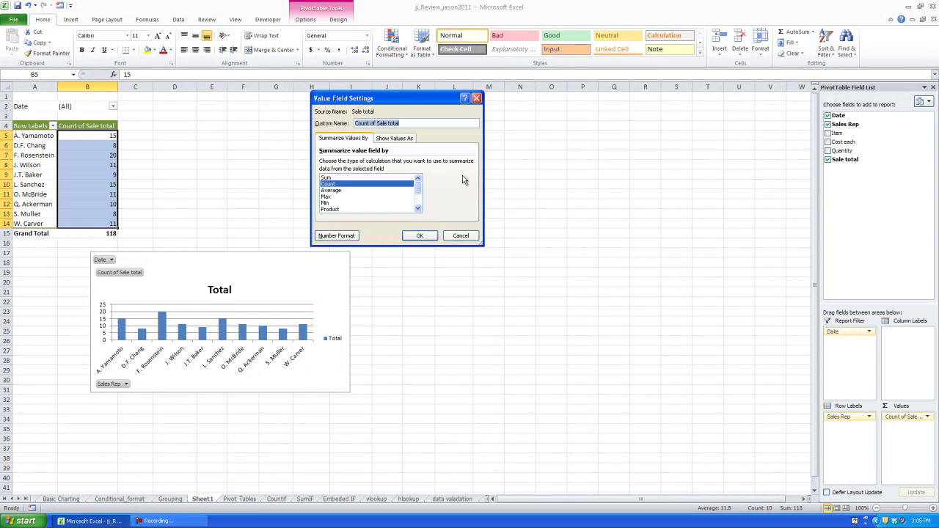
left_click(385, 139)
left_click(378, 165)
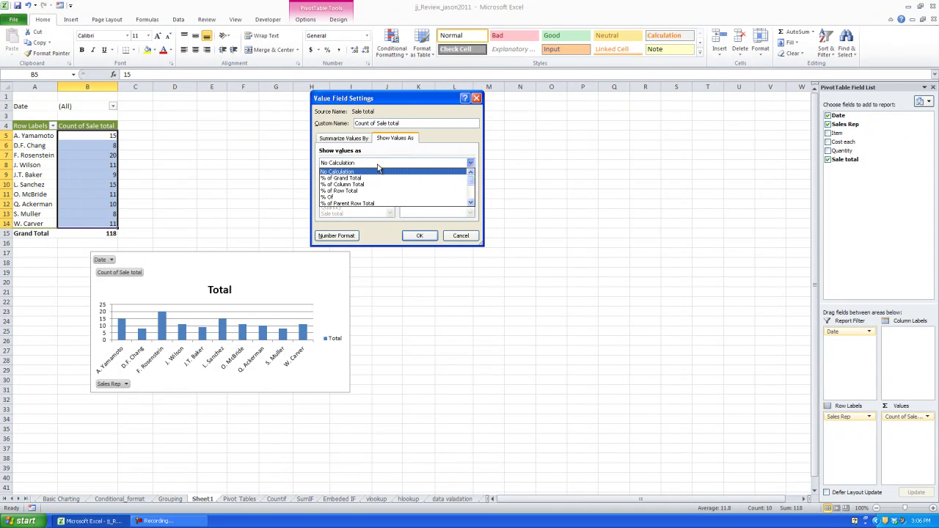
left_click(419, 236)
left_click(419, 236)
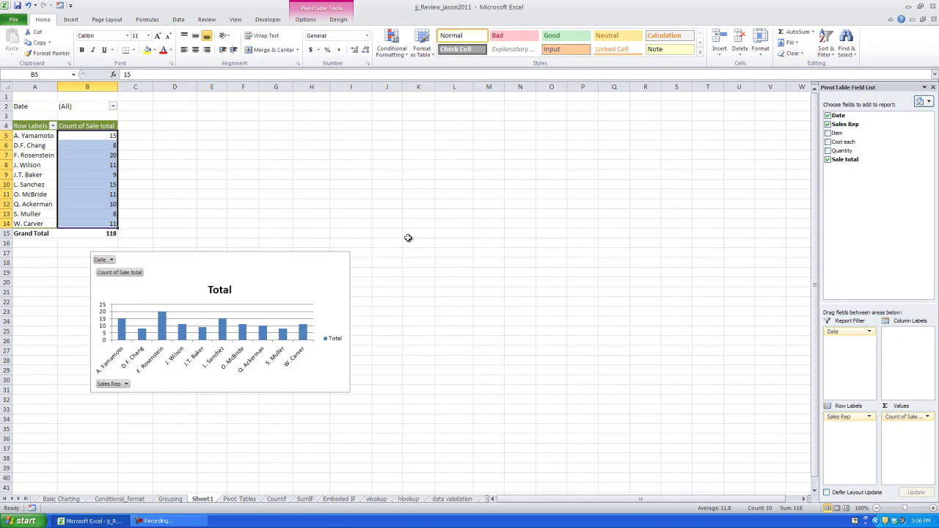